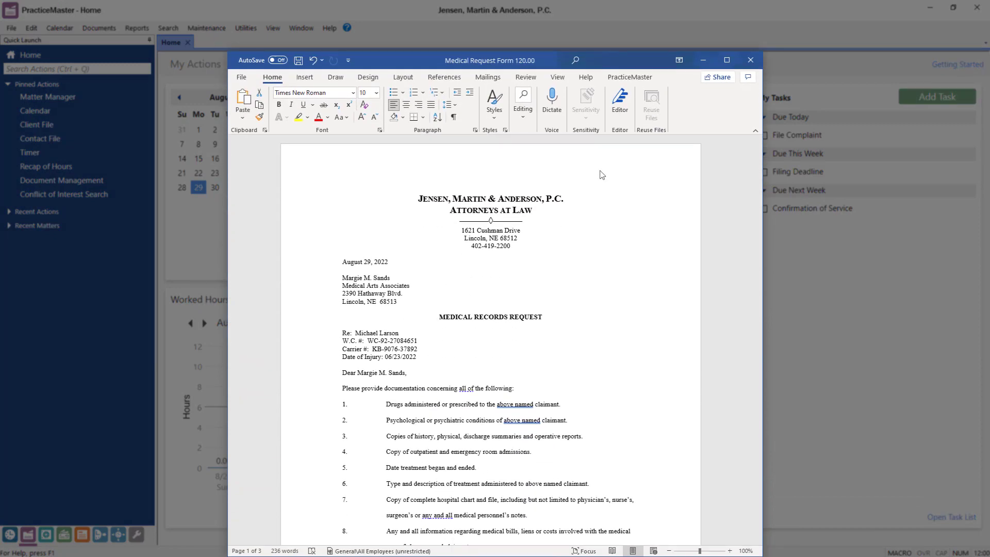
Step: Copy the entire content of the Medical Request Form letter
key("ctrl+a")
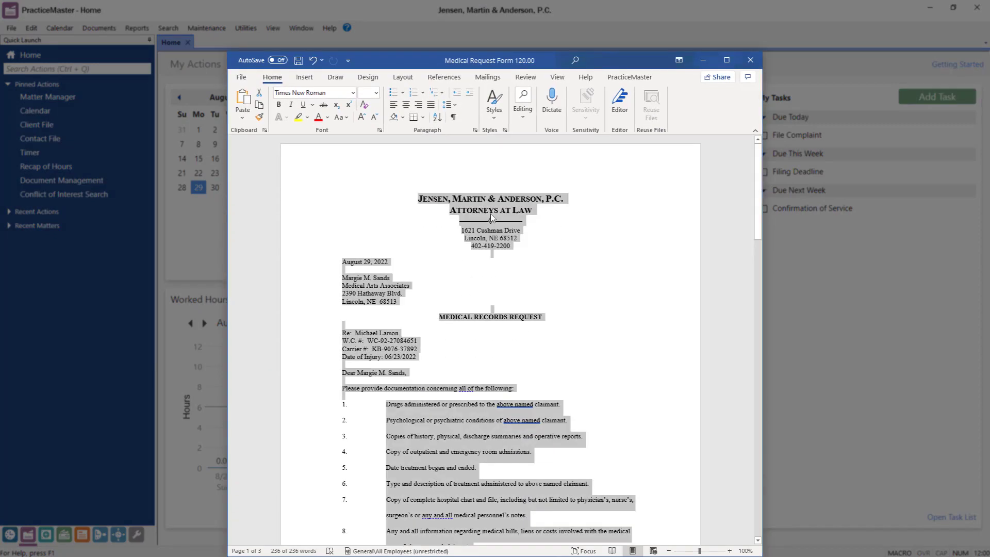
right_click(491, 214)
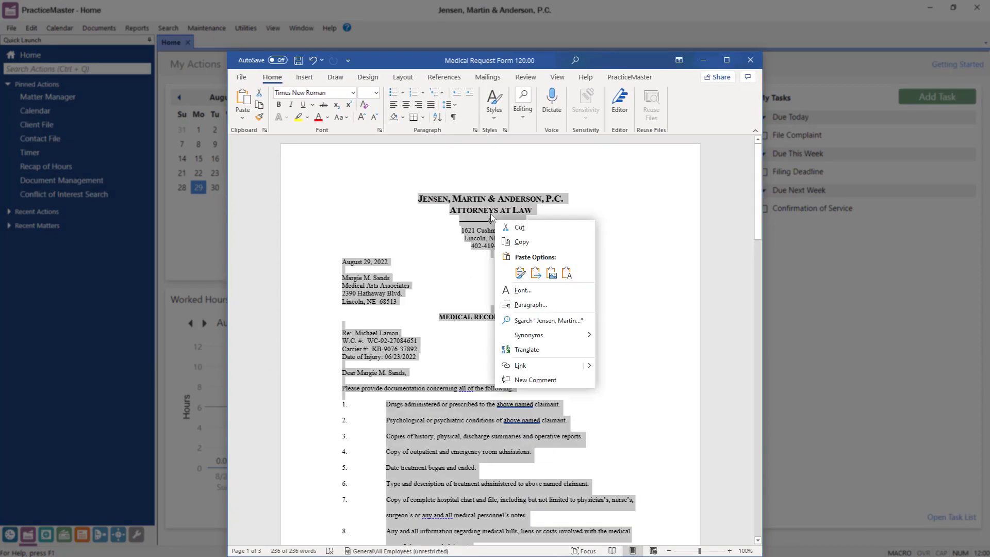
left_click(544, 241)
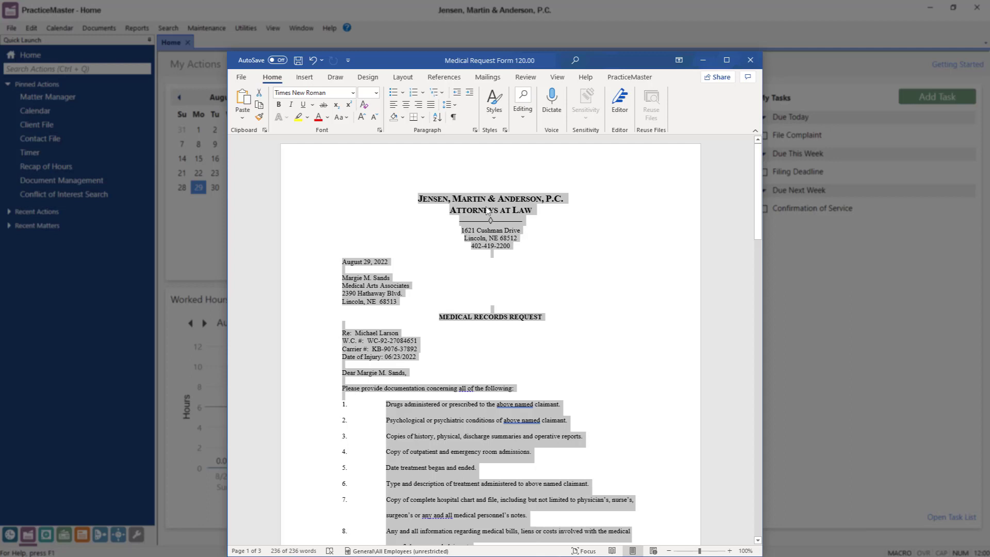
Step: Create a new document from the personal CMTemplt template and paste the copied letter into it with merged formatting
left_click(241, 77)
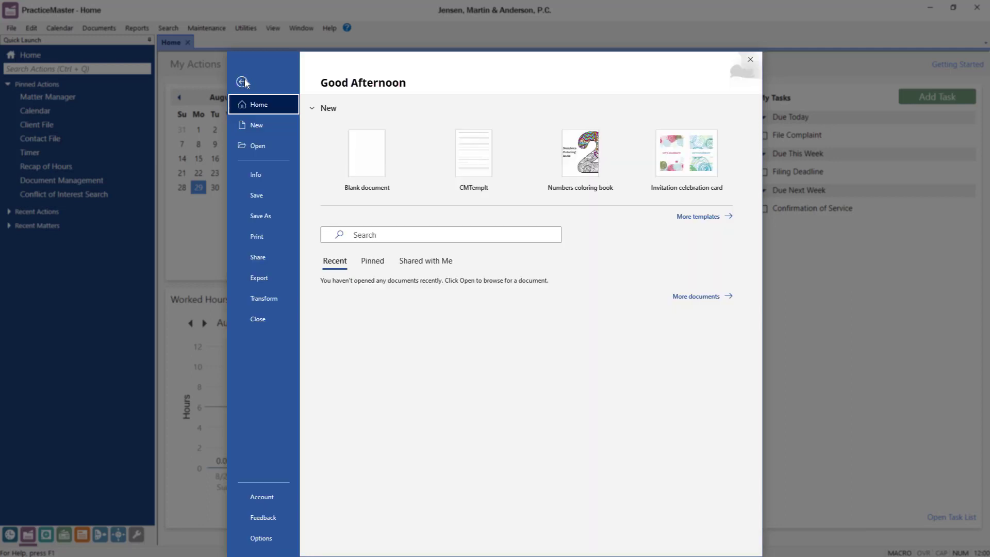
left_click(282, 124)
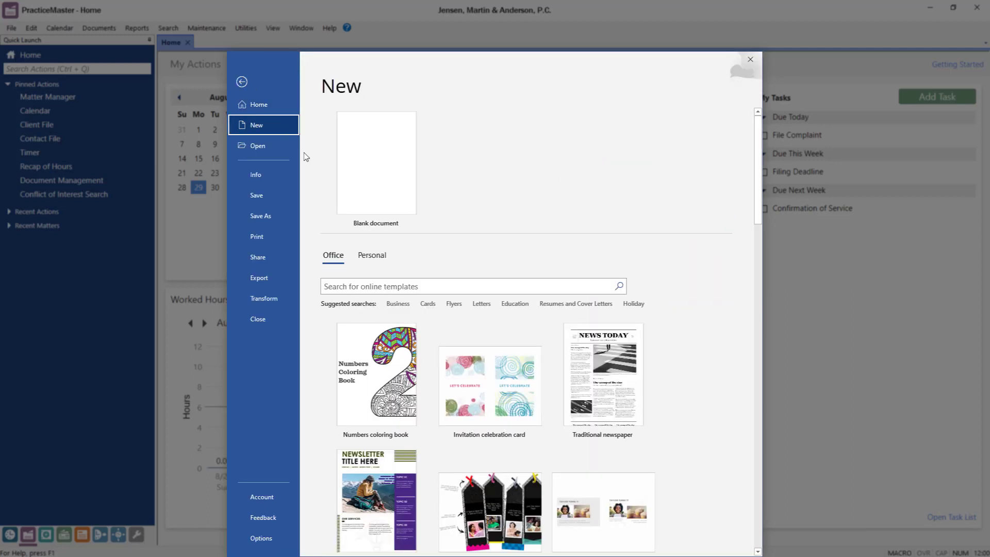
left_click(376, 256)
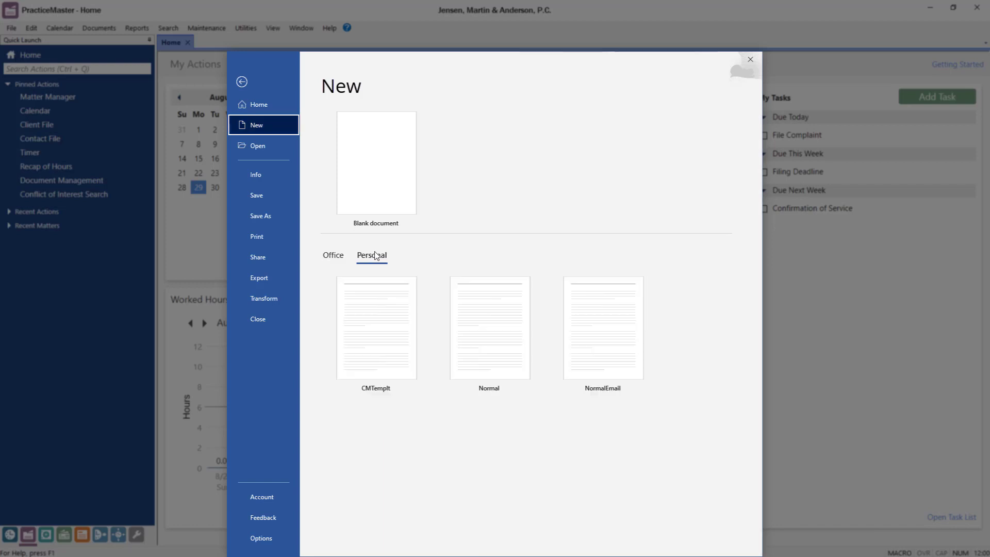
left_click(373, 329)
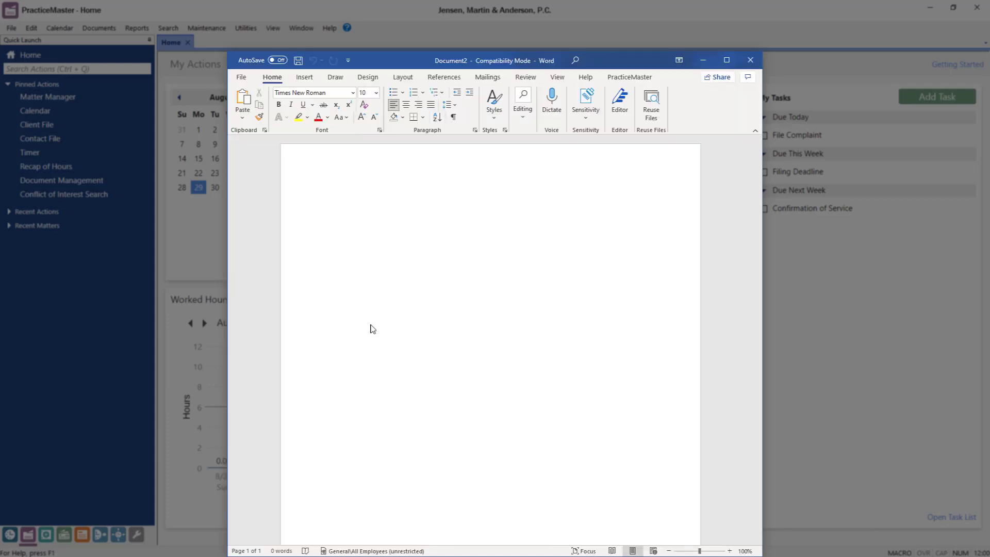
right_click(466, 219)
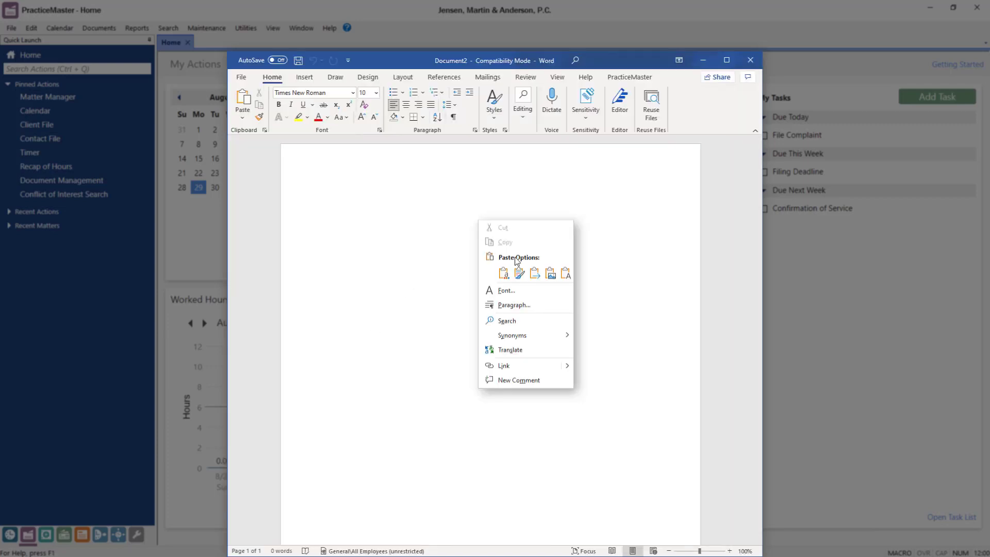
left_click(534, 274)
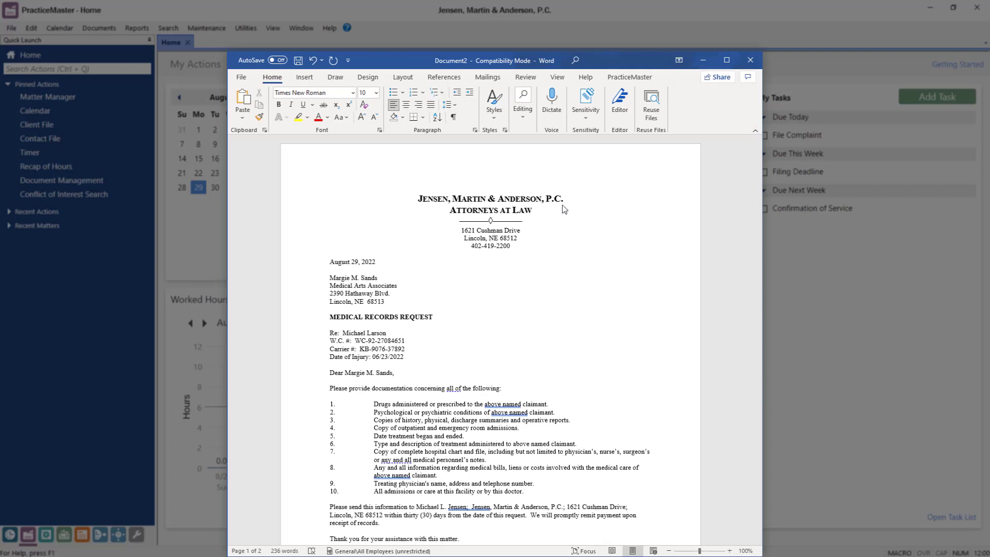
Step: Replace the client's name on the Re line with the Full Name variable from Client Name, formatted as Capitalize First Letter Of All Words
left_click(626, 76)
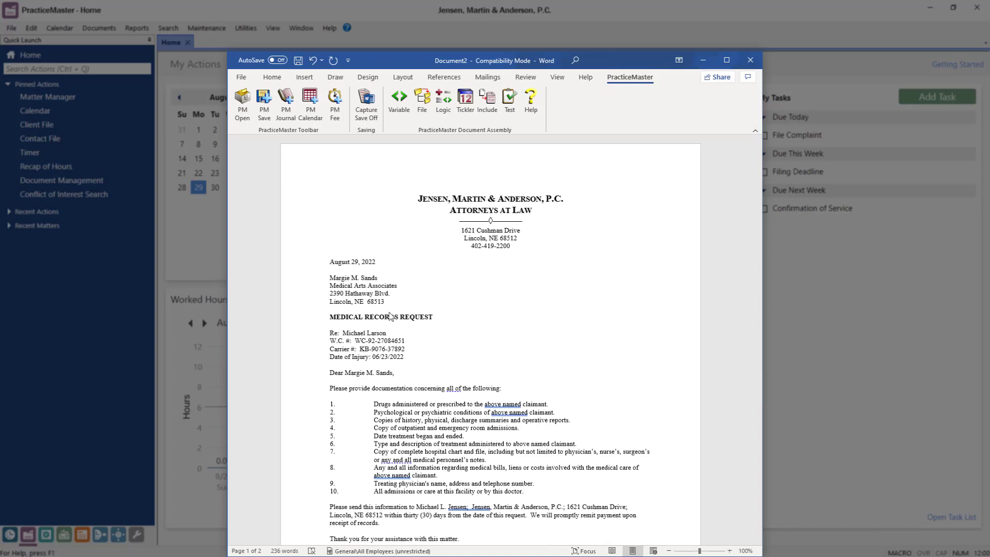
left_click(388, 334)
left_click(399, 104)
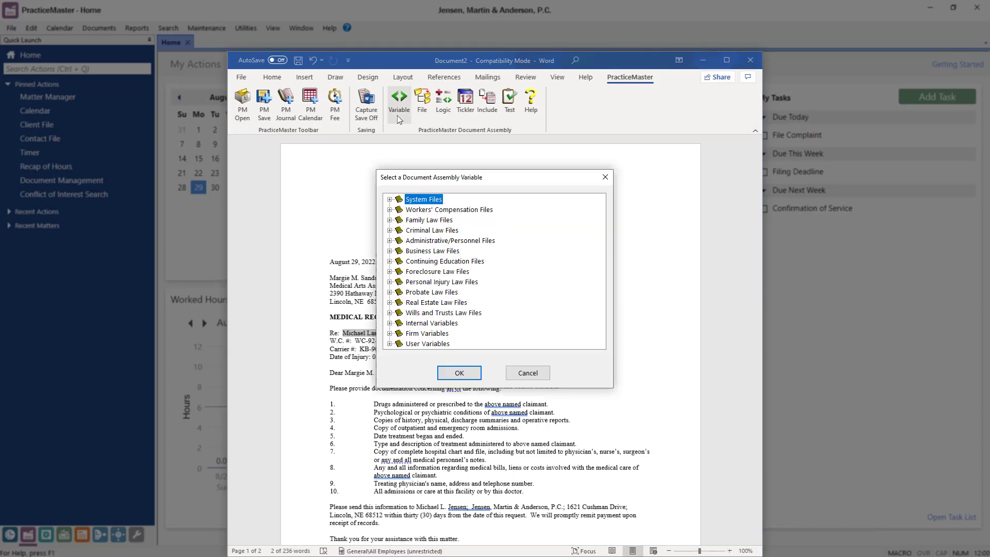
left_click(390, 200)
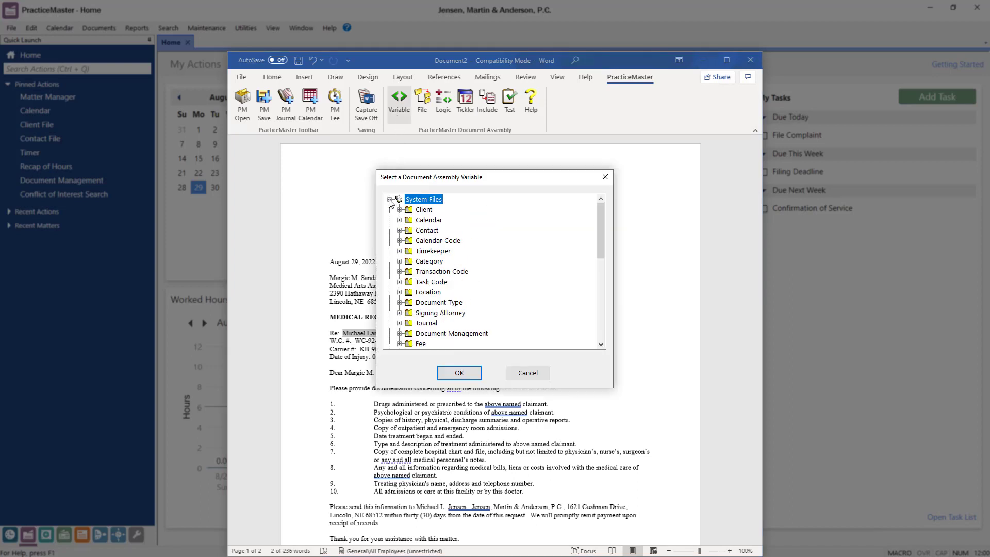
left_click(400, 210)
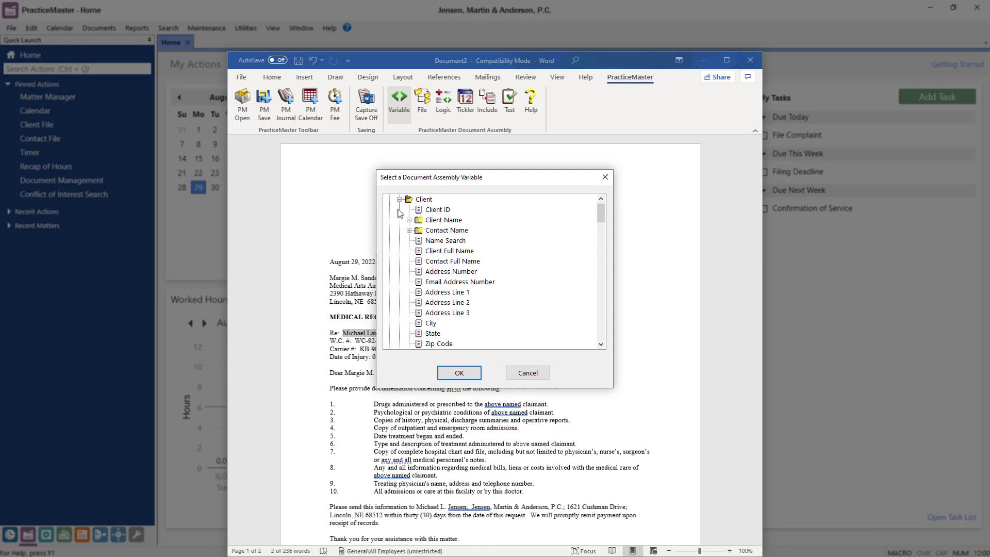
left_click(410, 220)
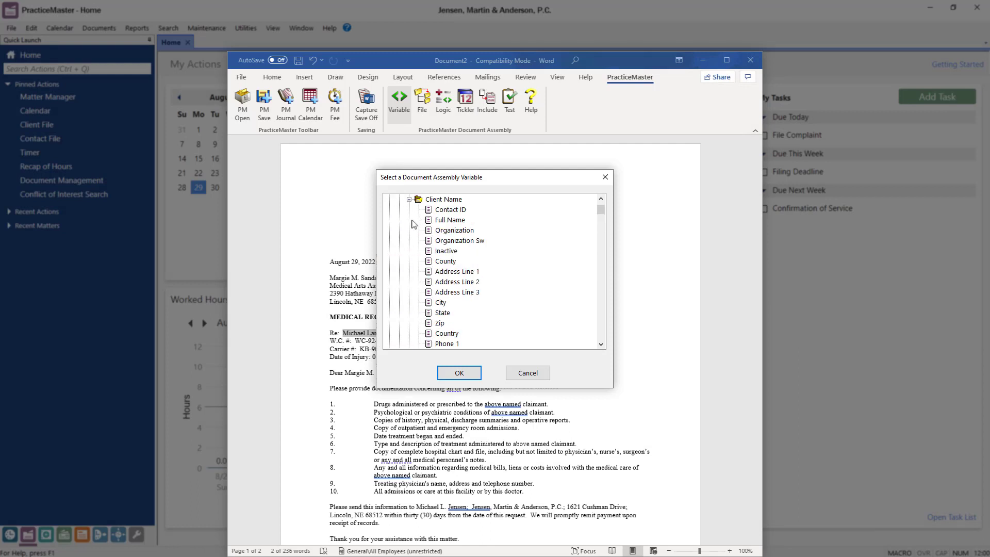
left_click(447, 222)
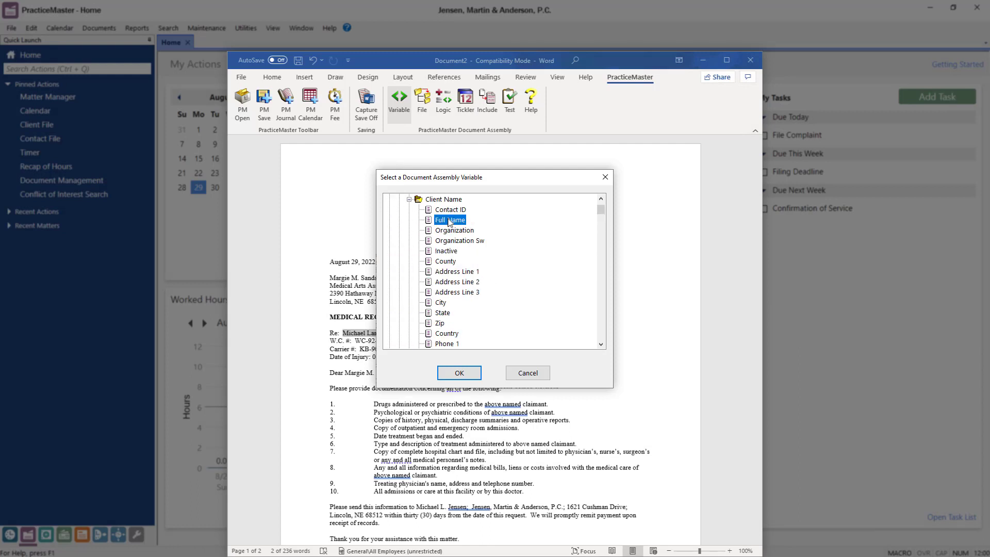
left_click(470, 372)
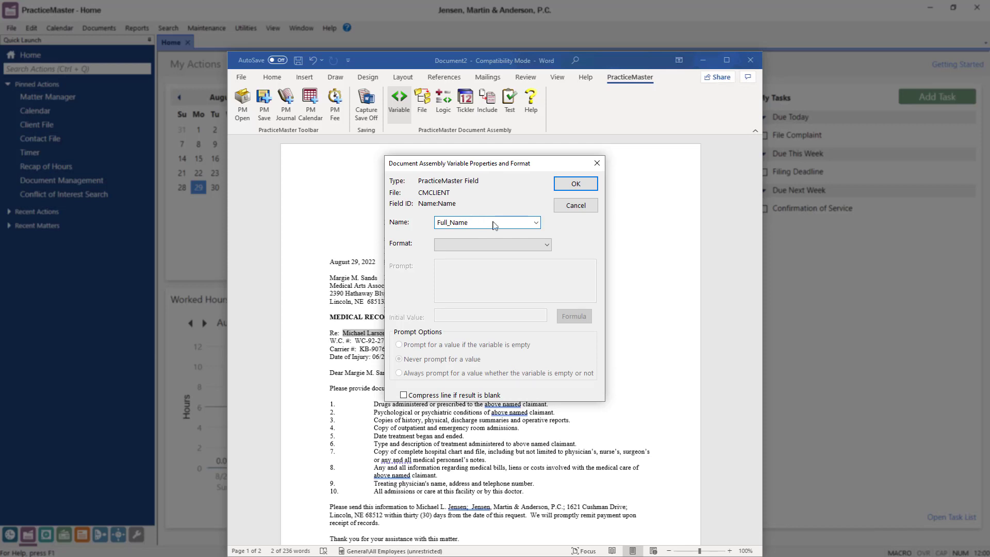
left_click(546, 245)
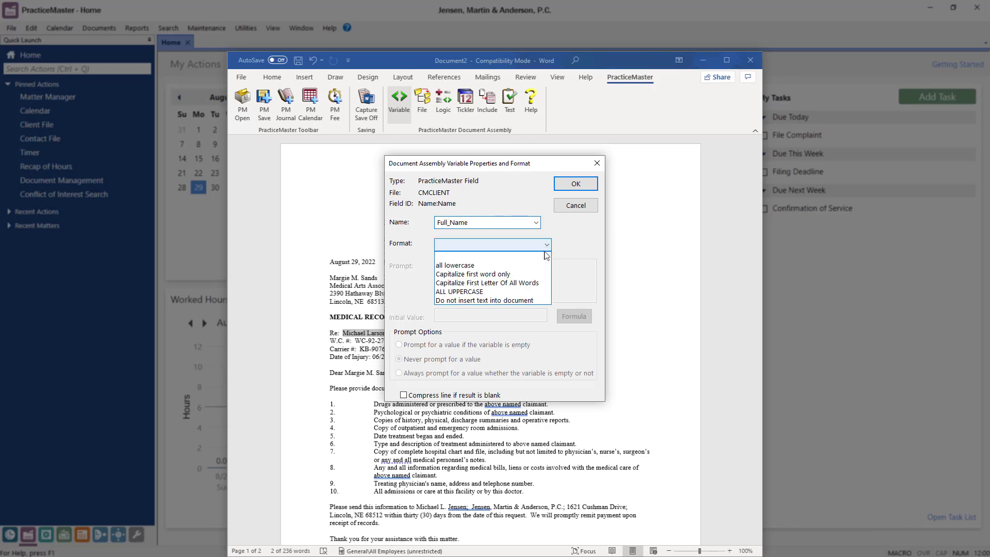
left_click(542, 283)
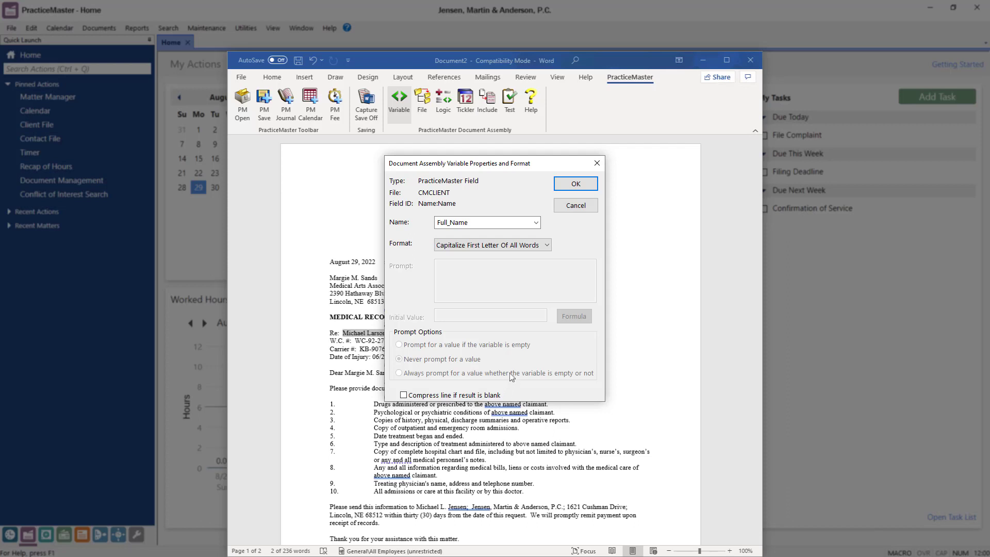
left_click(562, 186)
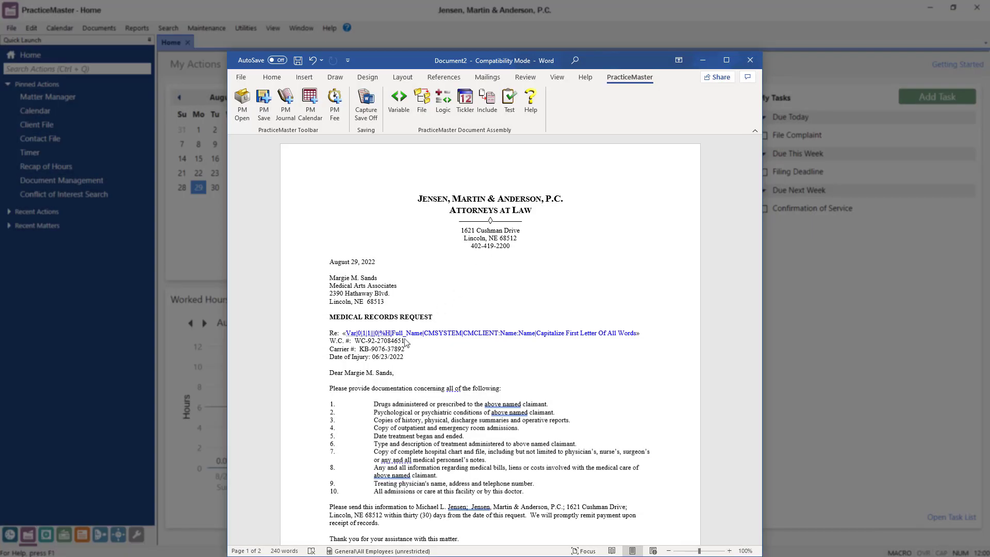
Step: Replace the number on the W.C. line with the Work Description variable from the Client file, keeping its default properties
left_click(405, 341)
left_click(399, 103)
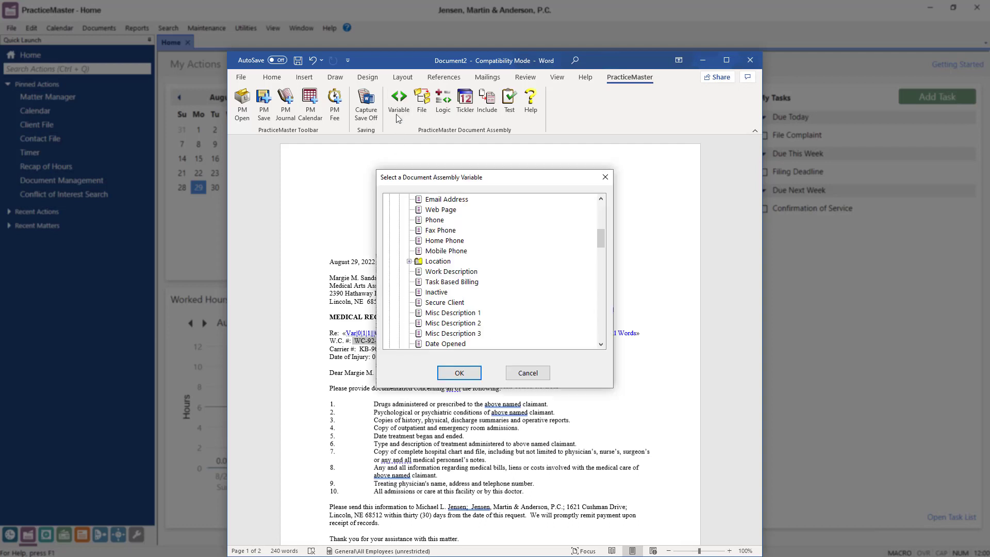
left_click(464, 272)
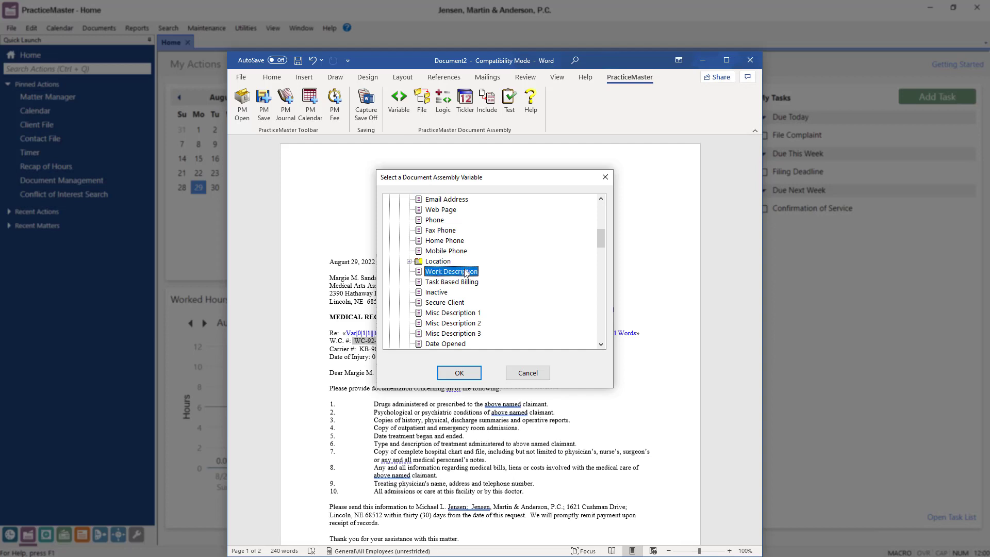
left_click(471, 373)
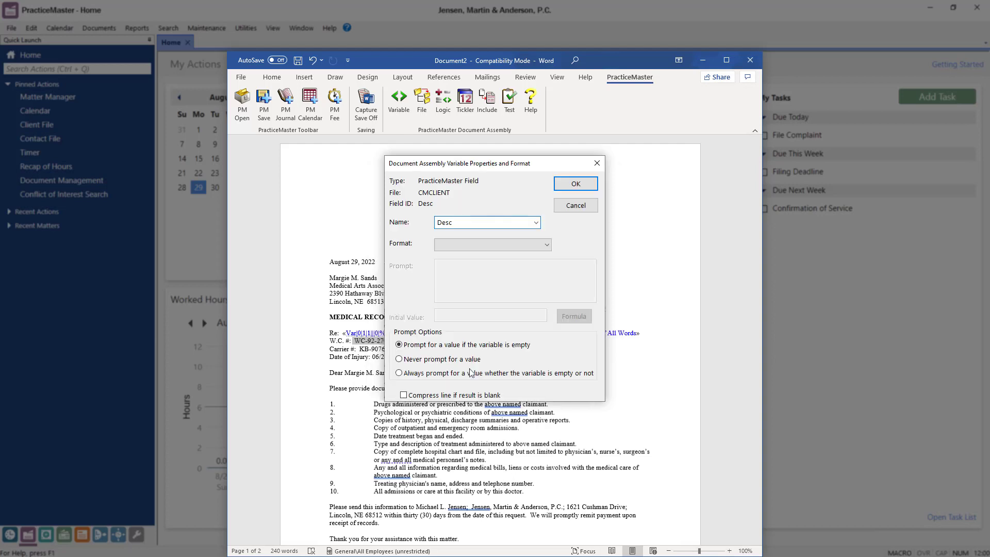
left_click(561, 184)
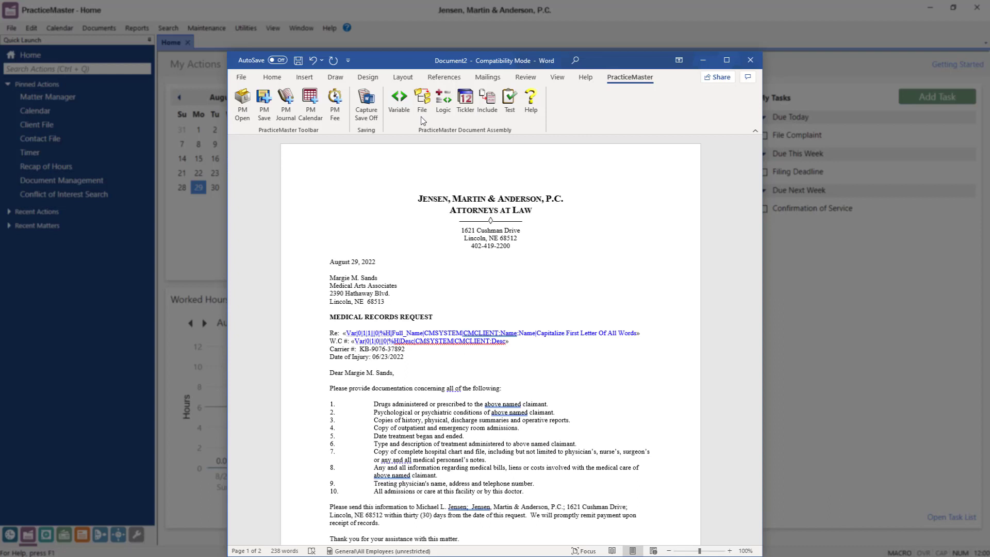
Step: Replace the recipient's address block with a Begin File Access code for Workers' Compensation Medical Services, plus the provider name and address variables
triple_click(384, 277)
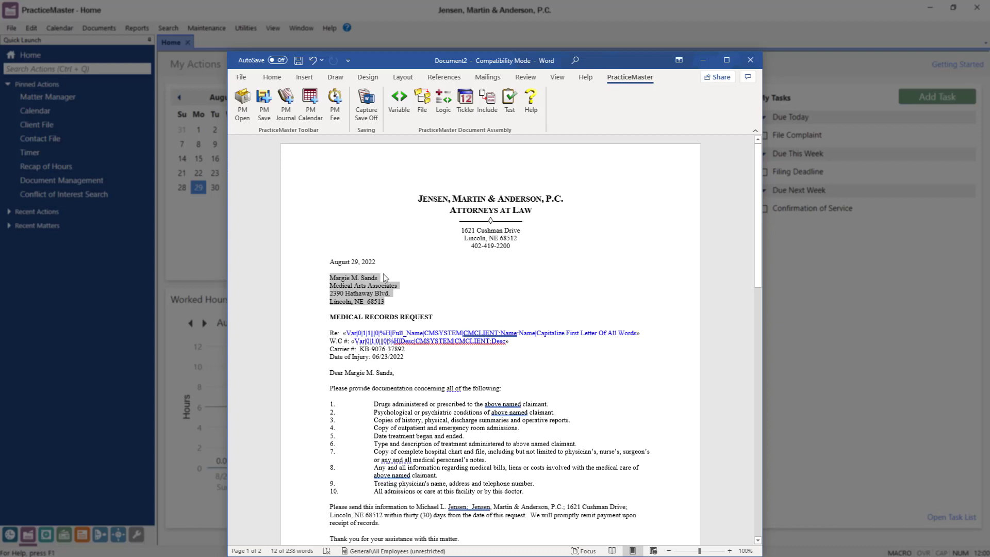
left_click(421, 108)
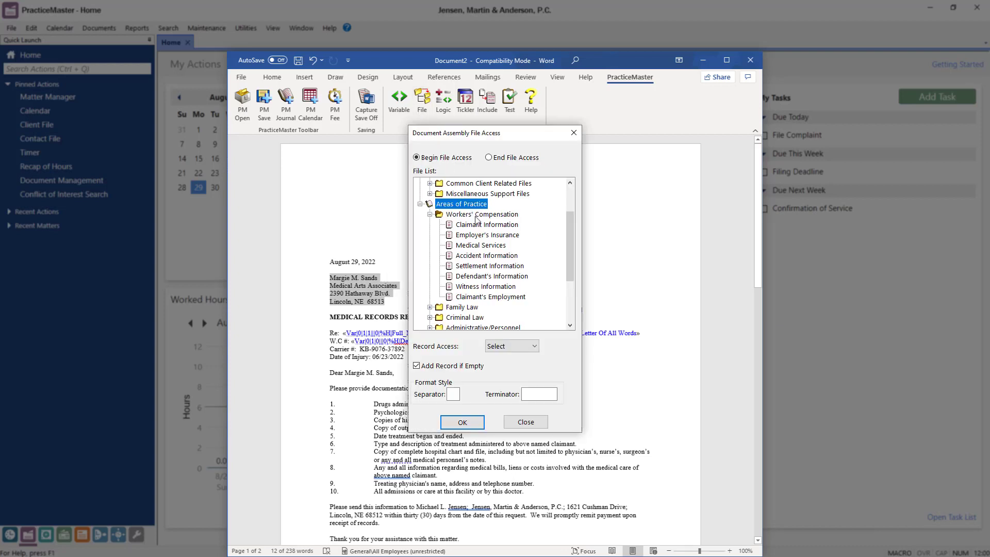
left_click(490, 246)
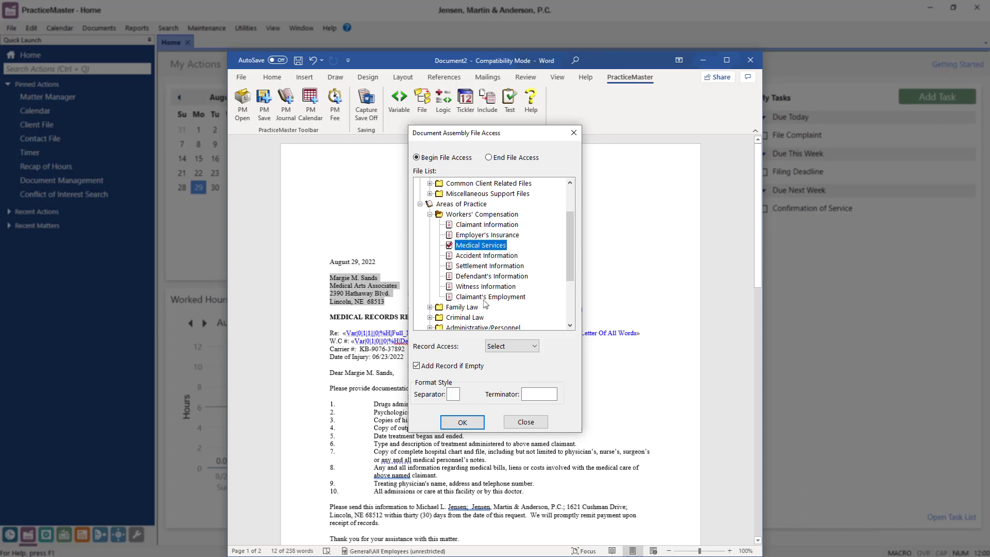
left_click(461, 422)
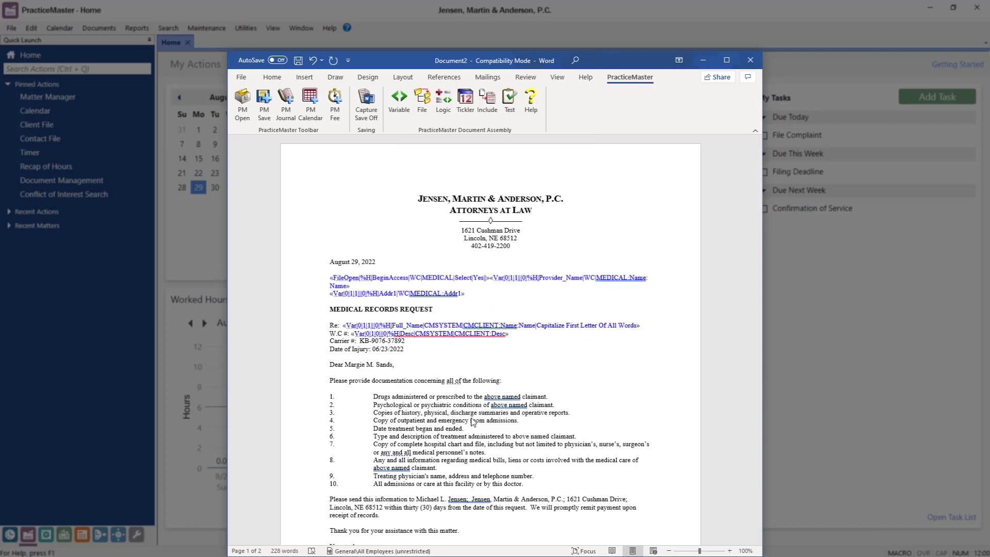
Step: Insert an End File Access code after the provider's address variable
left_click(417, 119)
left_click(488, 158)
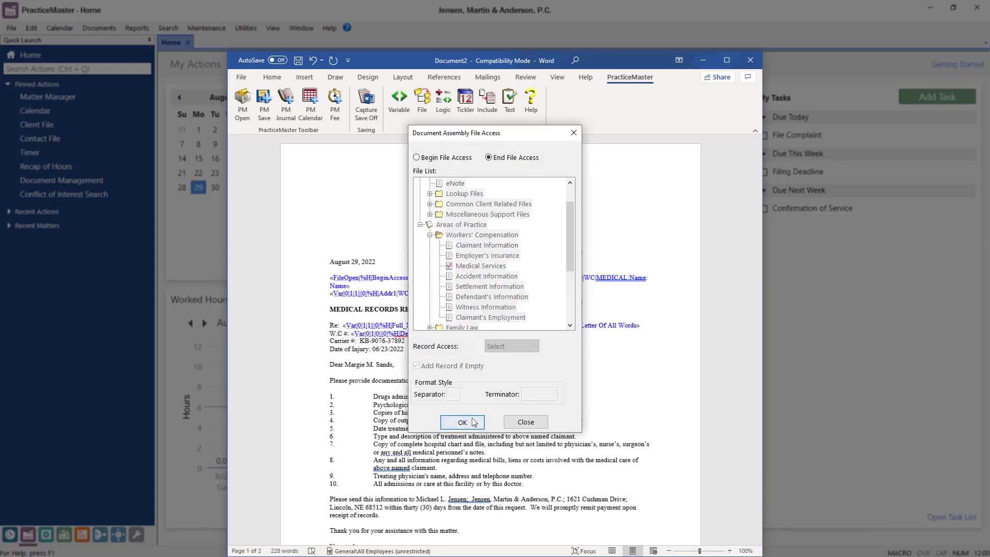
left_click(462, 421)
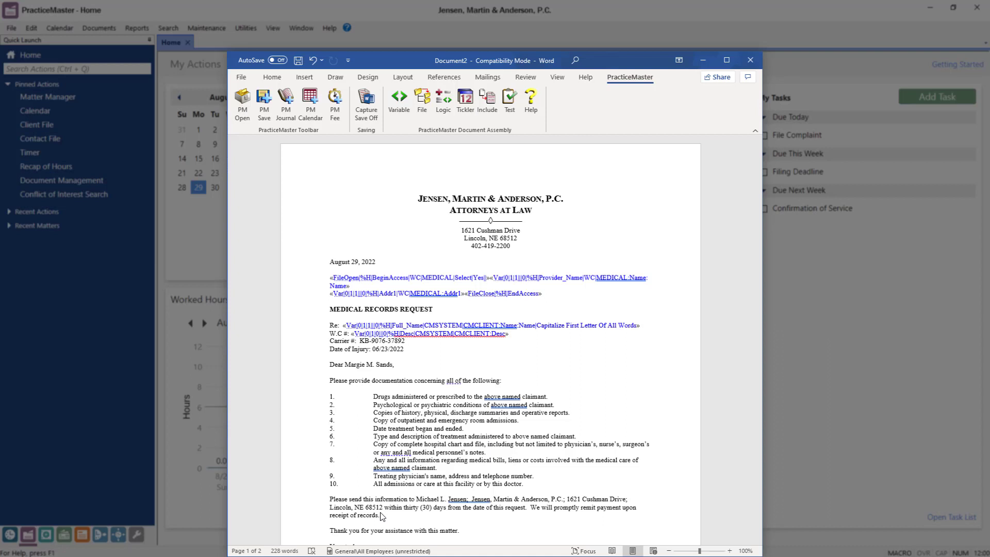
Step: After "receipt of records.", insert If logic for client state "NJ", with the sentence "Confirmation of receipt will be sent to the provider." and an Endif
left_click(439, 114)
left_click(415, 315)
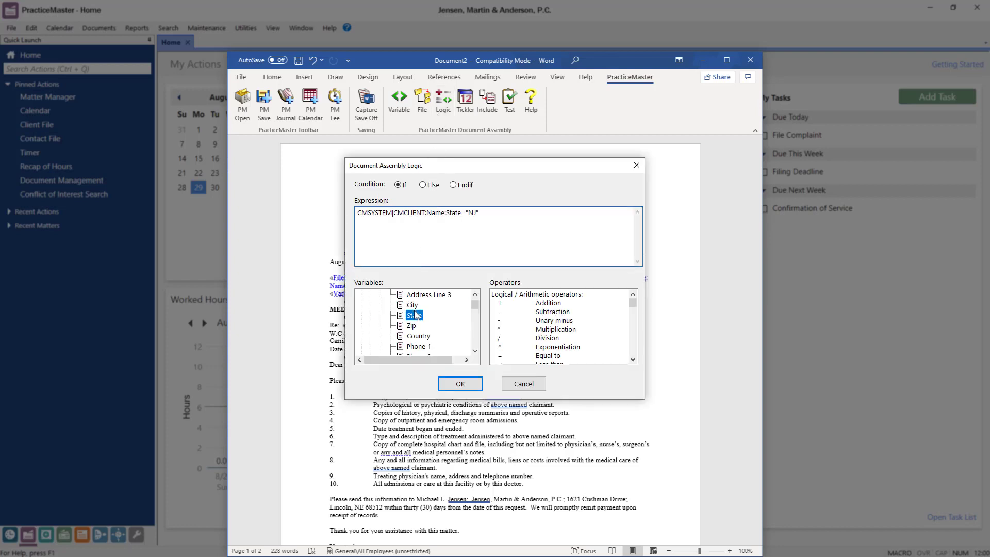
left_click(447, 384)
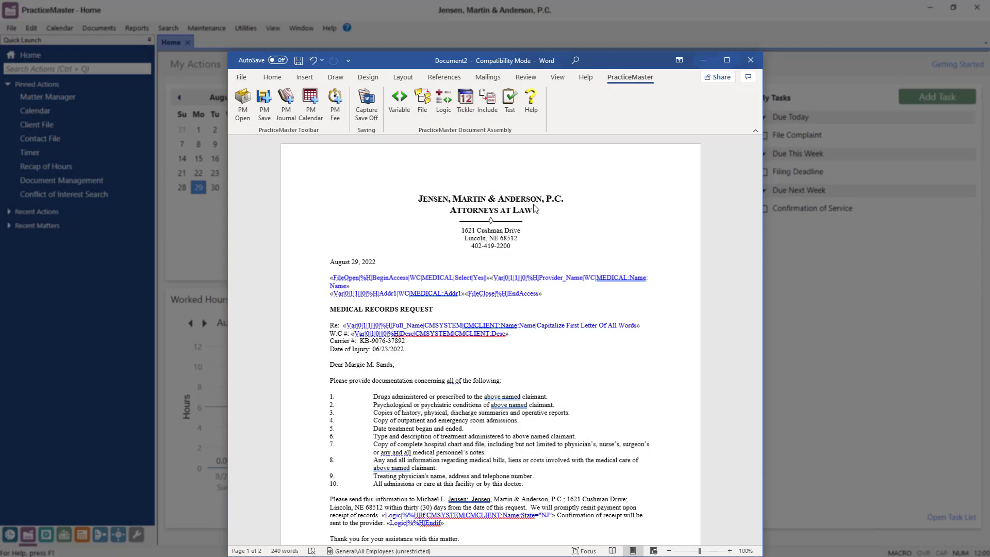
Step: Replace the firm's name heading at the start of the letter with an include code for Firm Letterhead.dot
left_click(487, 114)
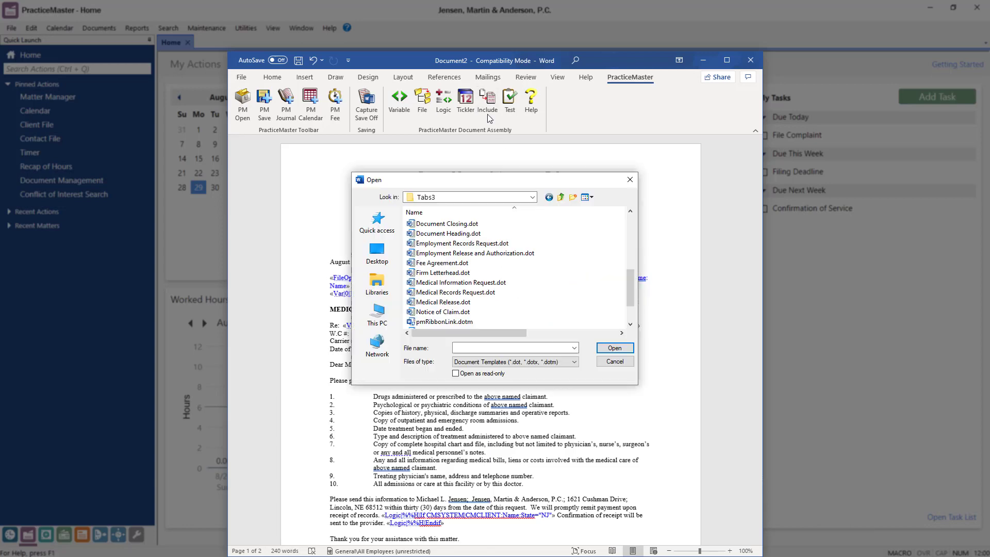
left_click(479, 274)
left_click(602, 348)
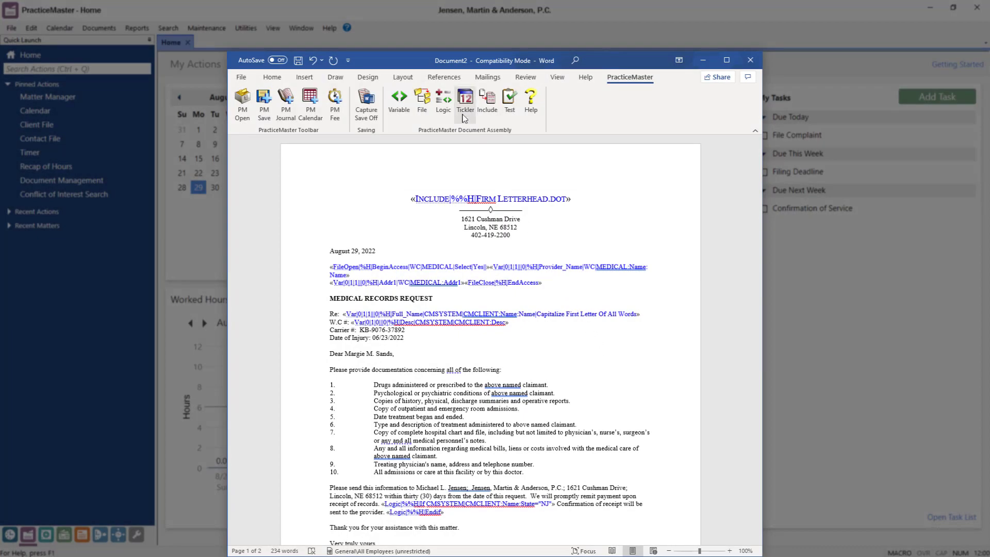
Step: Insert a Fee tickler below the closing thanks: timekeeper 1, Tcode 104, amount 12.00, 0.15 hours billed and worked, primary timekeeper, description "Medical Records Request"
left_click(465, 119)
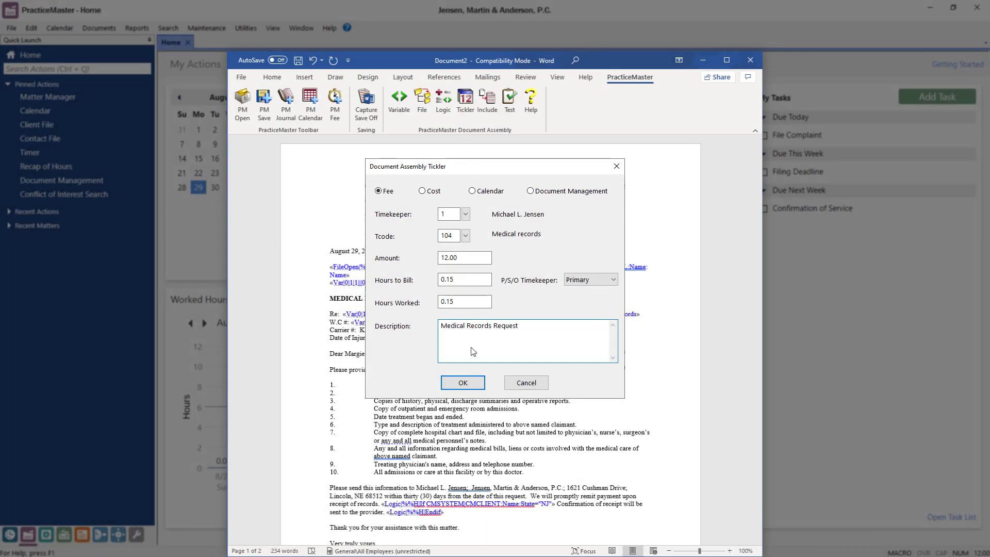
left_click(473, 383)
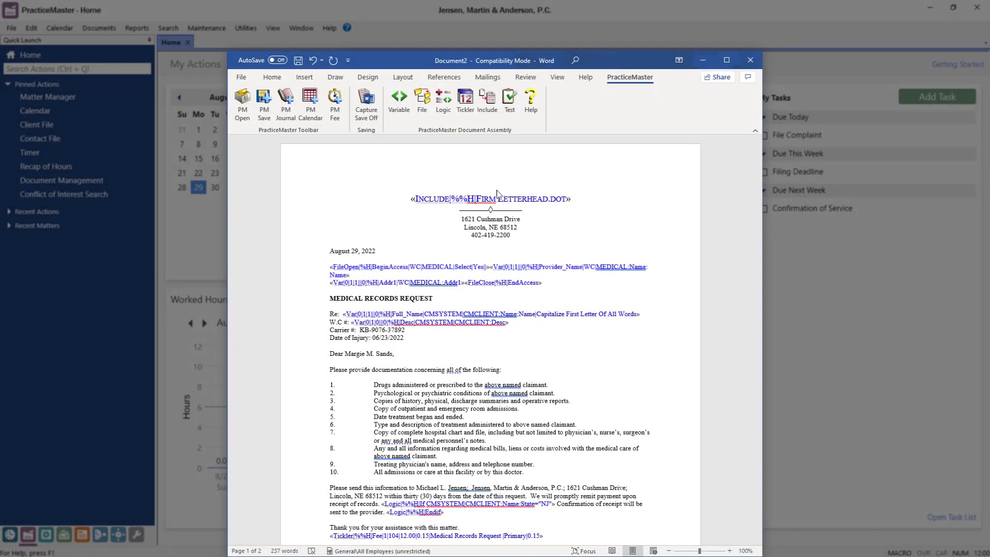
Step: Test the assembly coding of the template and consult the help on Word document assembly
left_click(509, 118)
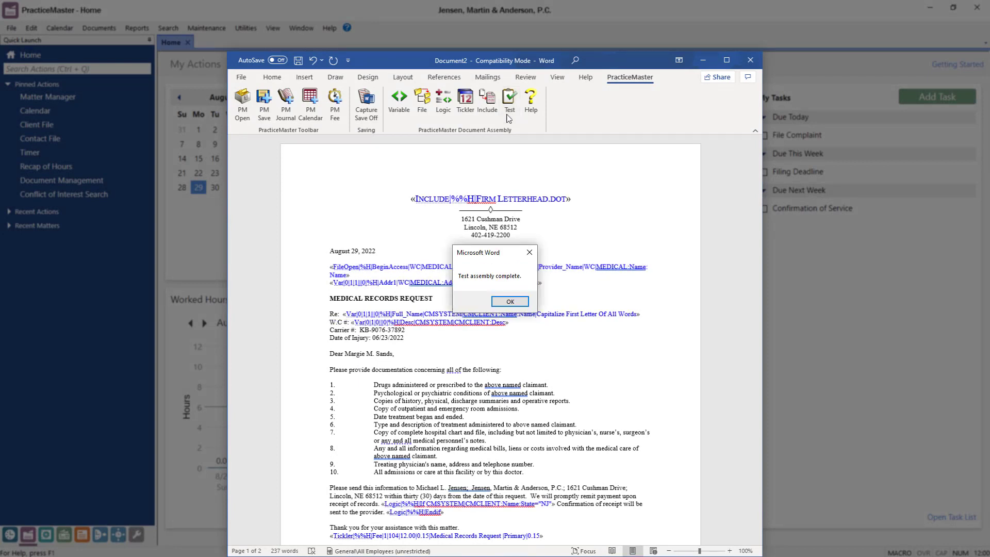
left_click(497, 303)
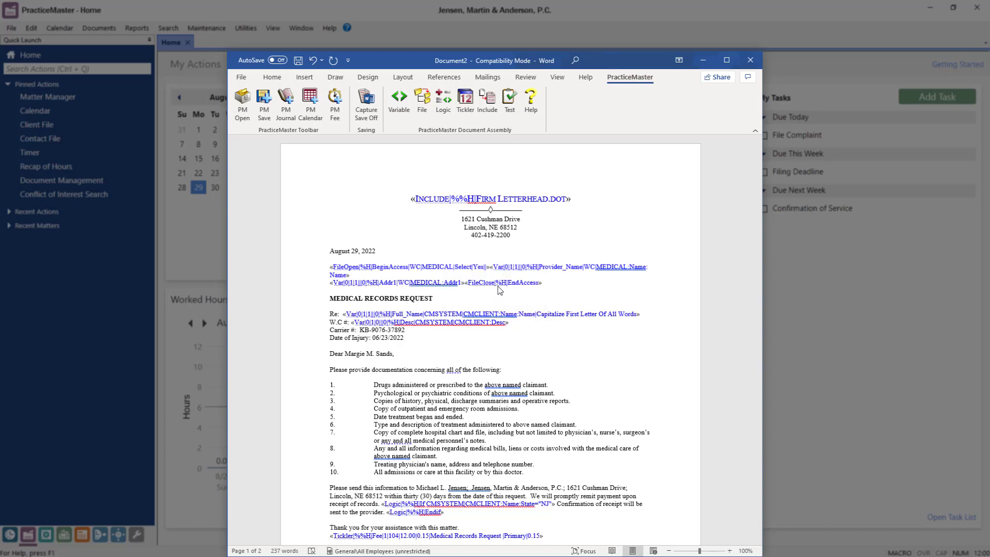
left_click(530, 108)
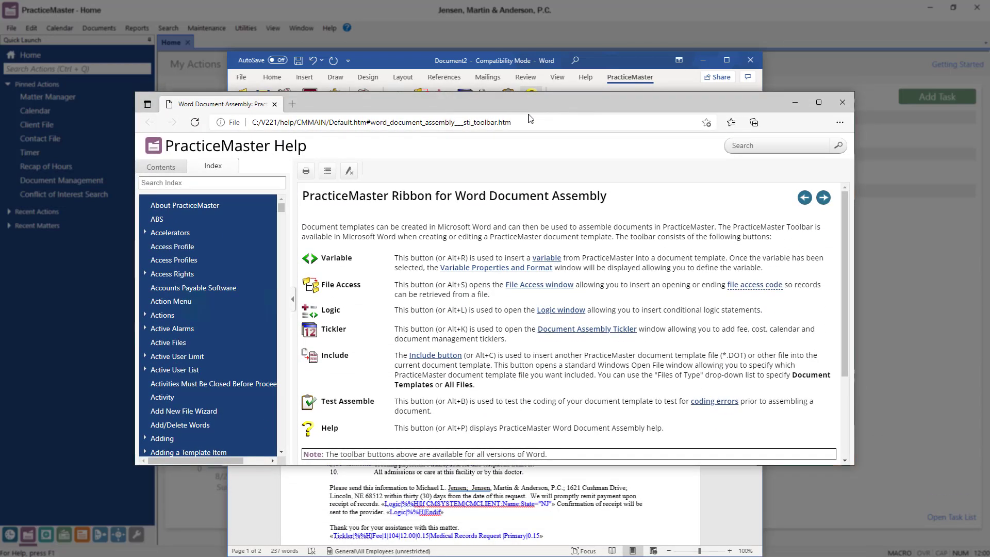
left_click(841, 102)
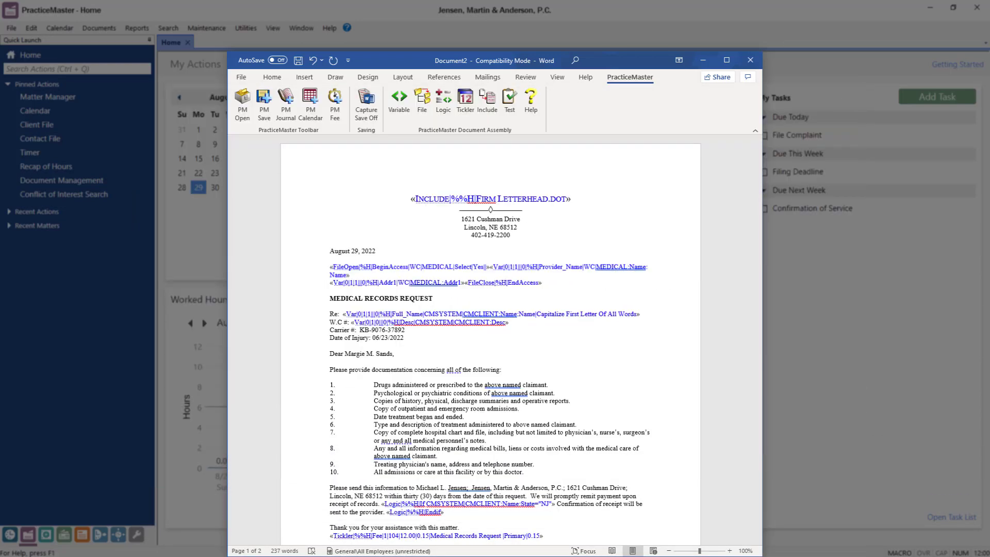